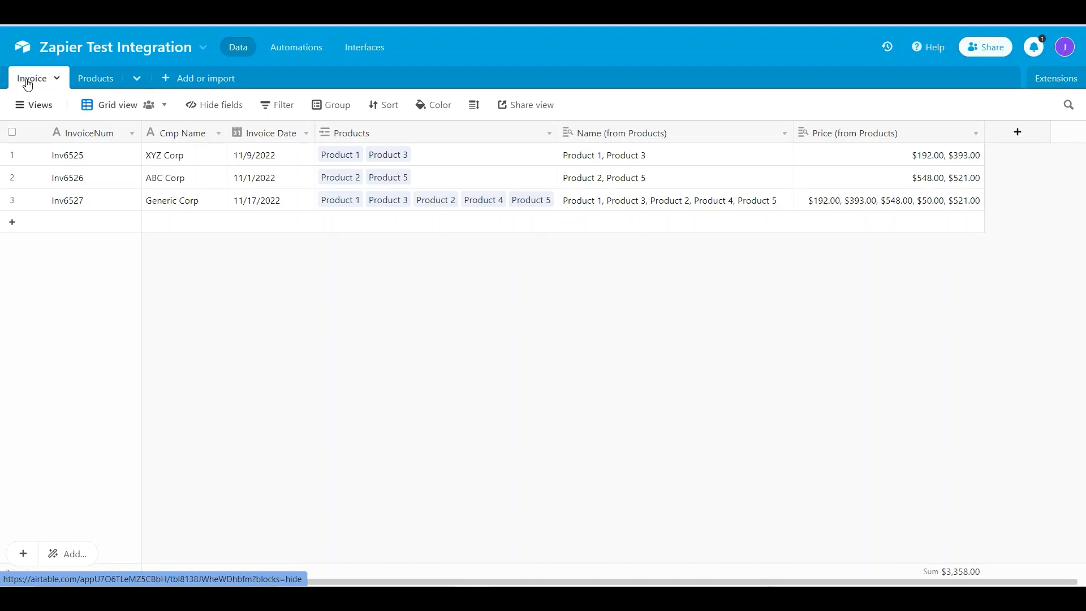
View the Products table of the Zapier Test Integration base
left_click(96, 79)
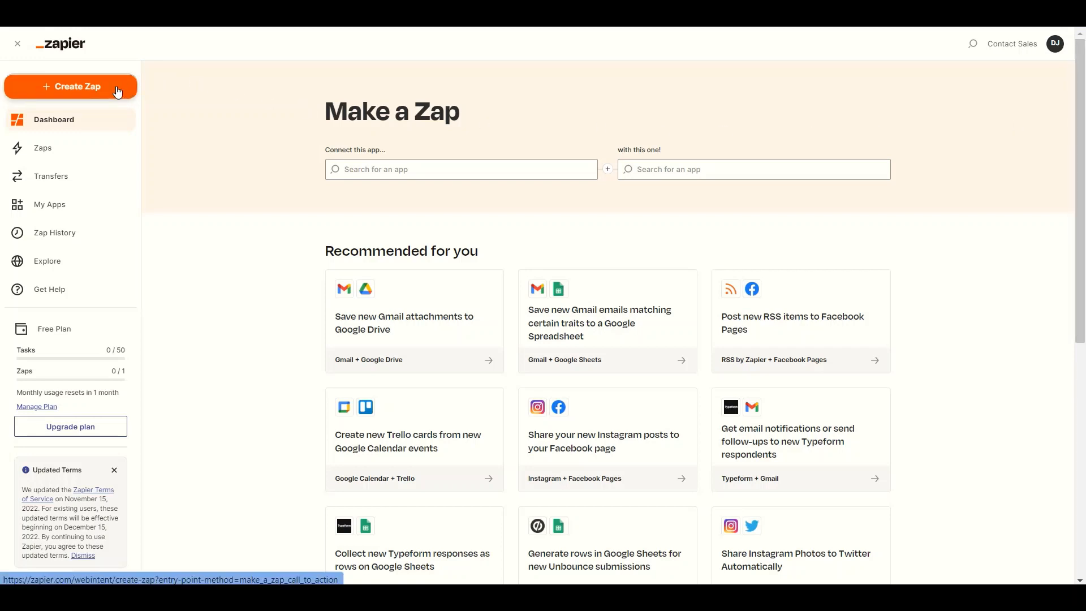
Switch to Zapier and create a new Zap that uses Airtable's New Record event as its trigger
left_click(117, 92)
type("Ai")
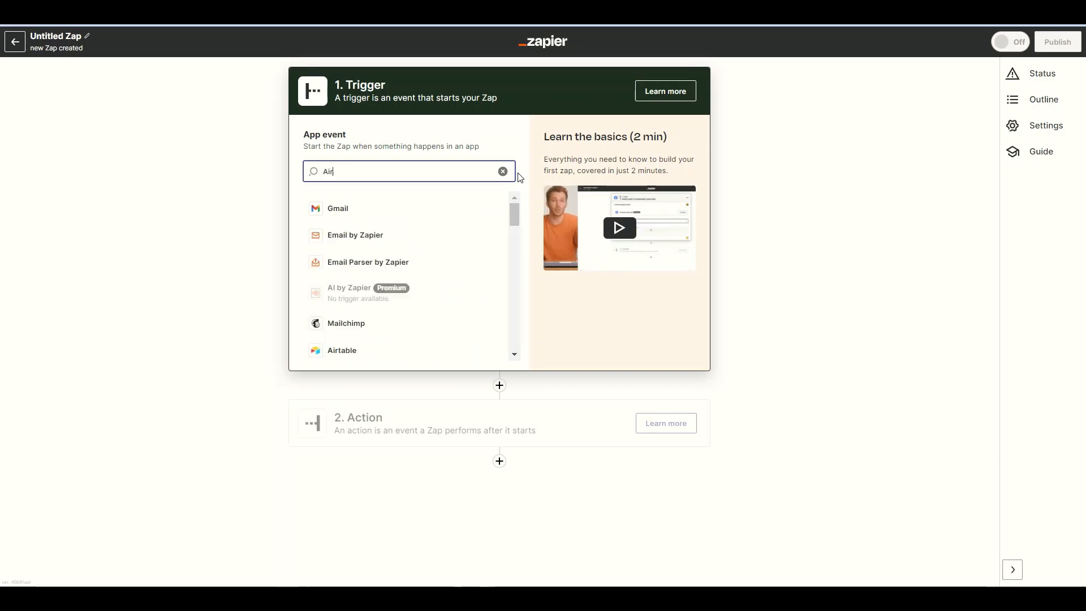
type("r")
left_click(350, 209)
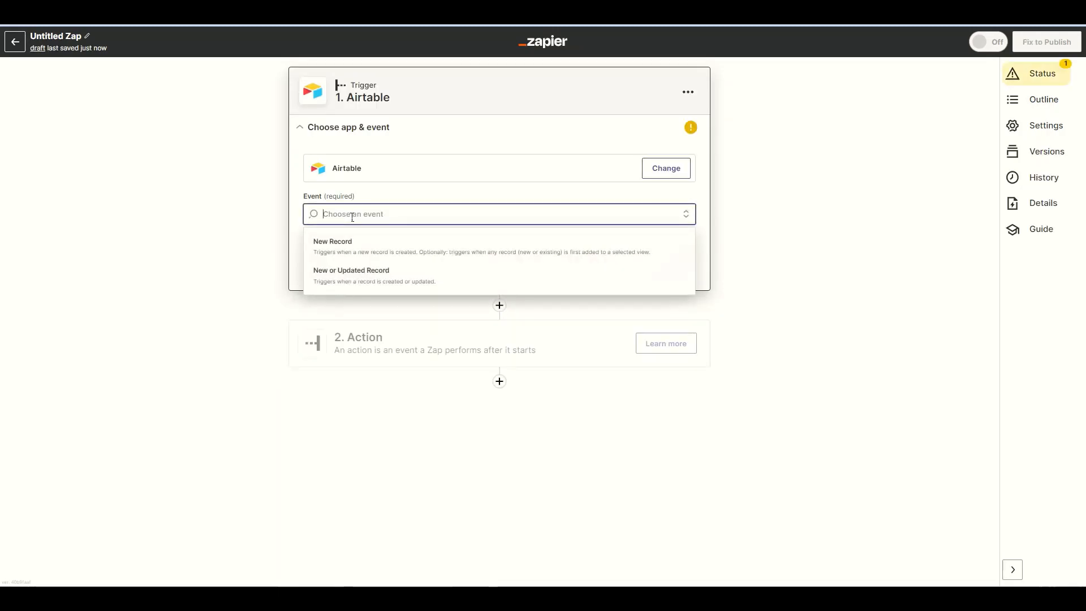
left_click(334, 242)
left_click(346, 263)
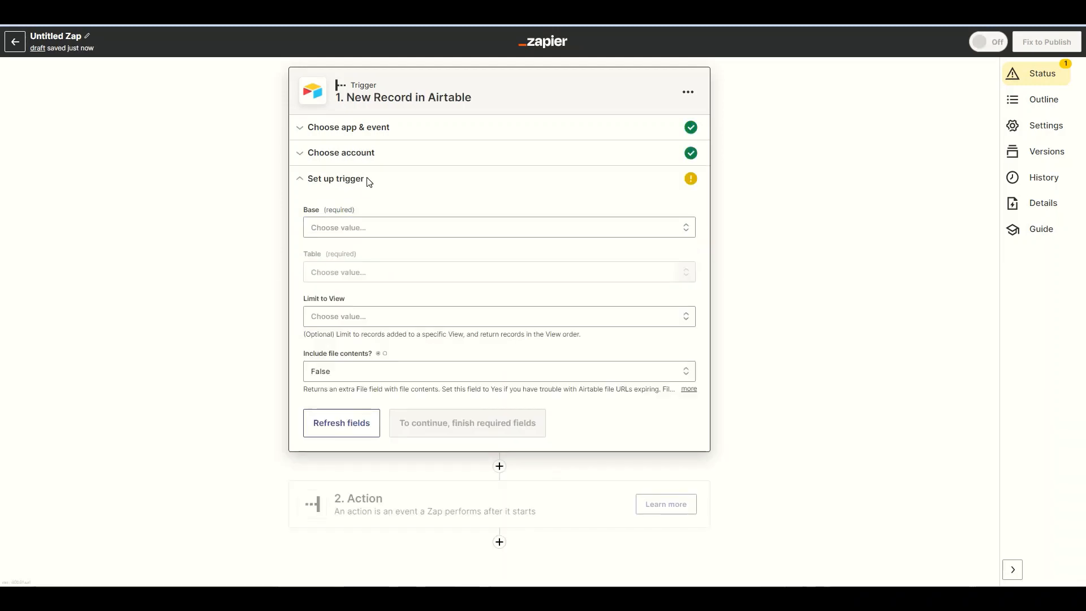
Set the trigger to the Invoice table of the Zapier Test Integration base, limited to Grid view, and test it
left_click(333, 228)
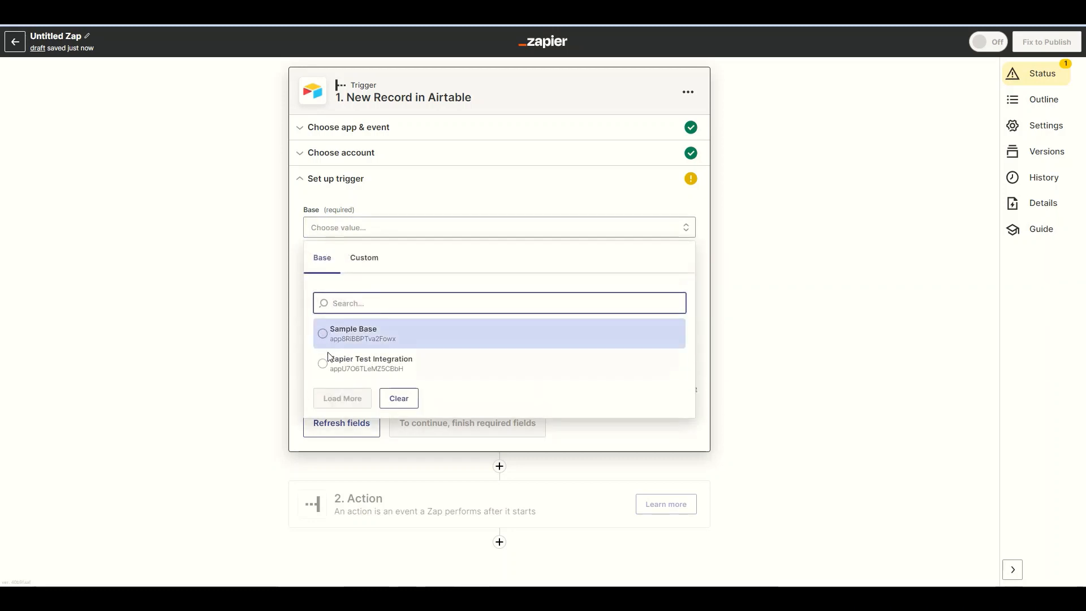
left_click(332, 363)
left_click(323, 275)
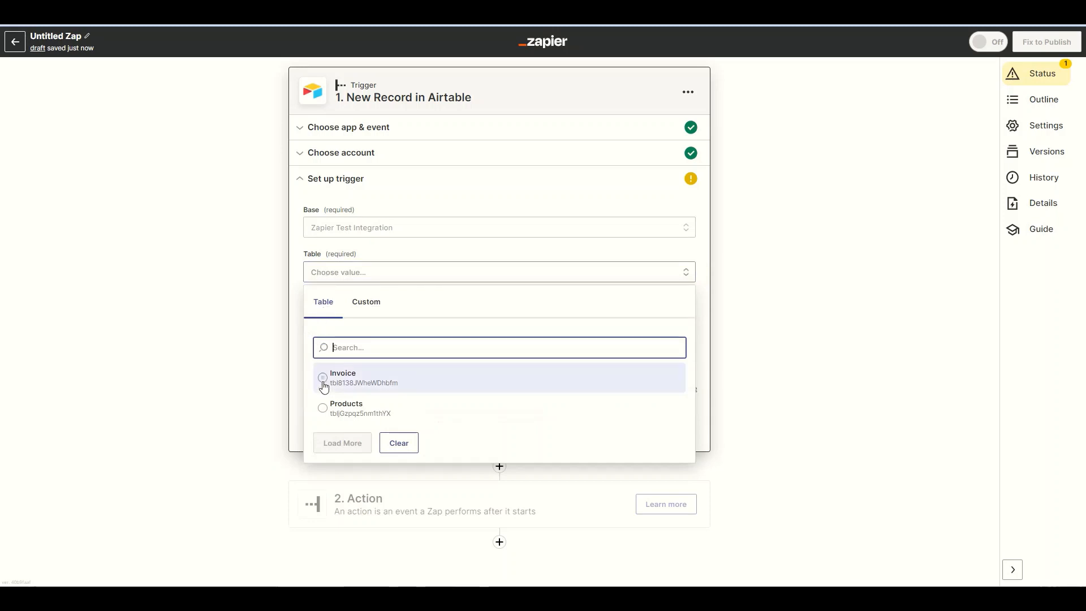
left_click(327, 387)
left_click(319, 315)
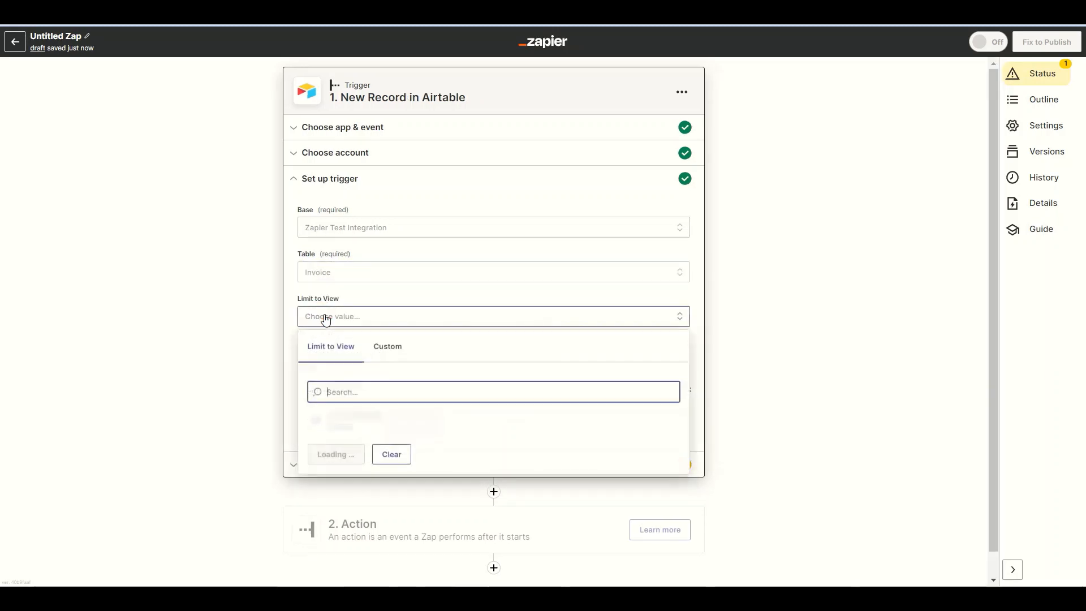
left_click(316, 423)
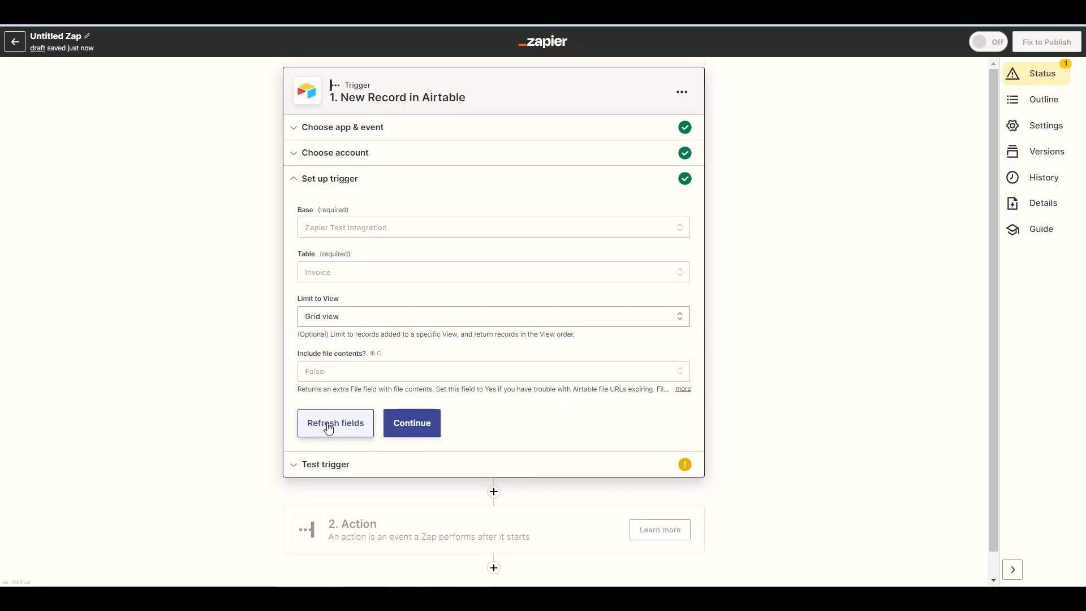
left_click(421, 424)
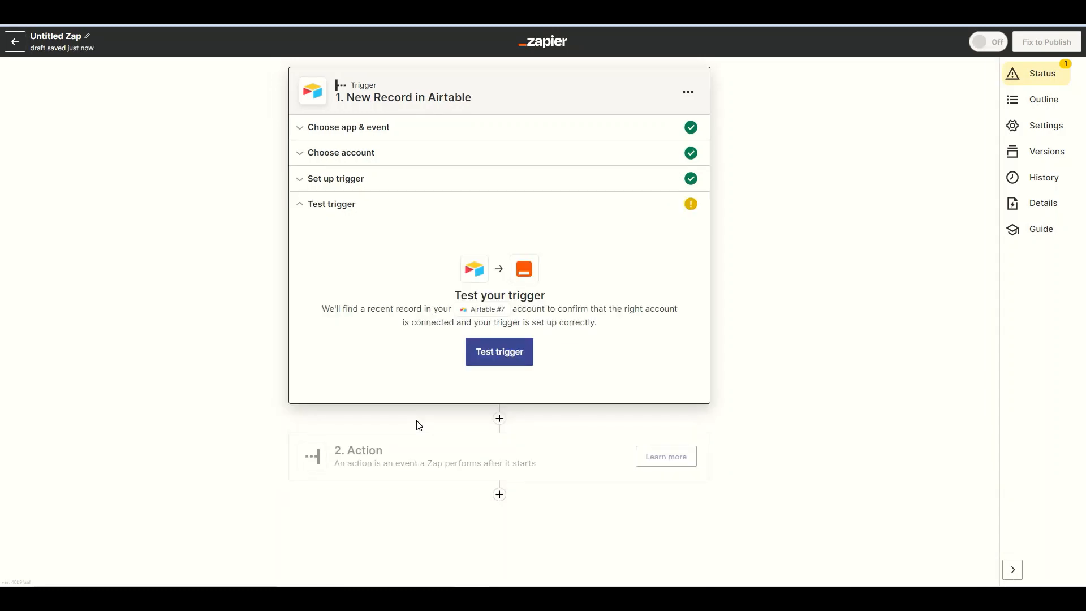
left_click(501, 355)
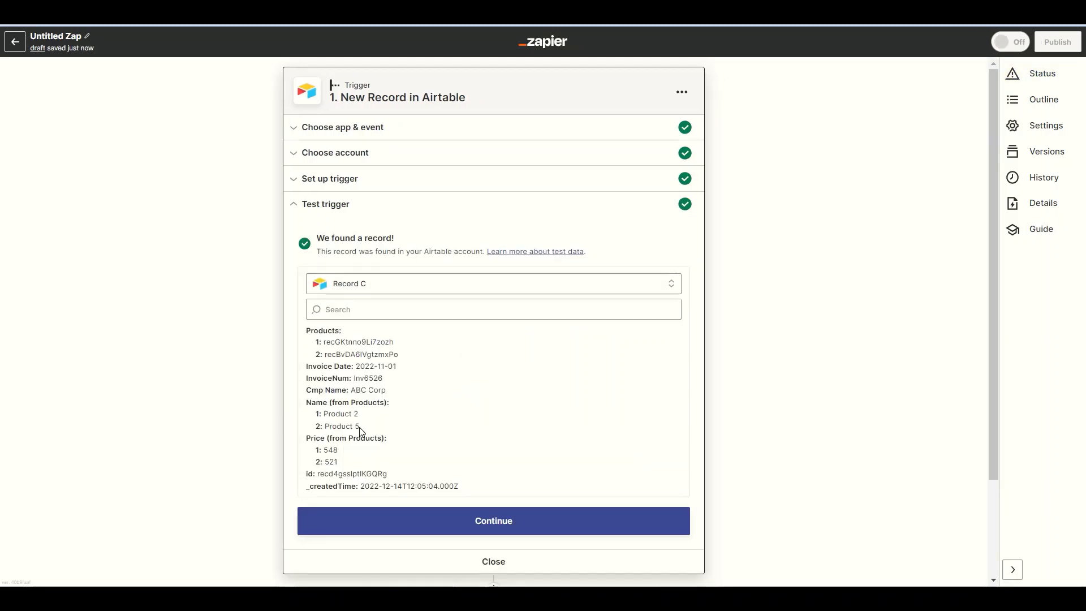
left_click(493, 521)
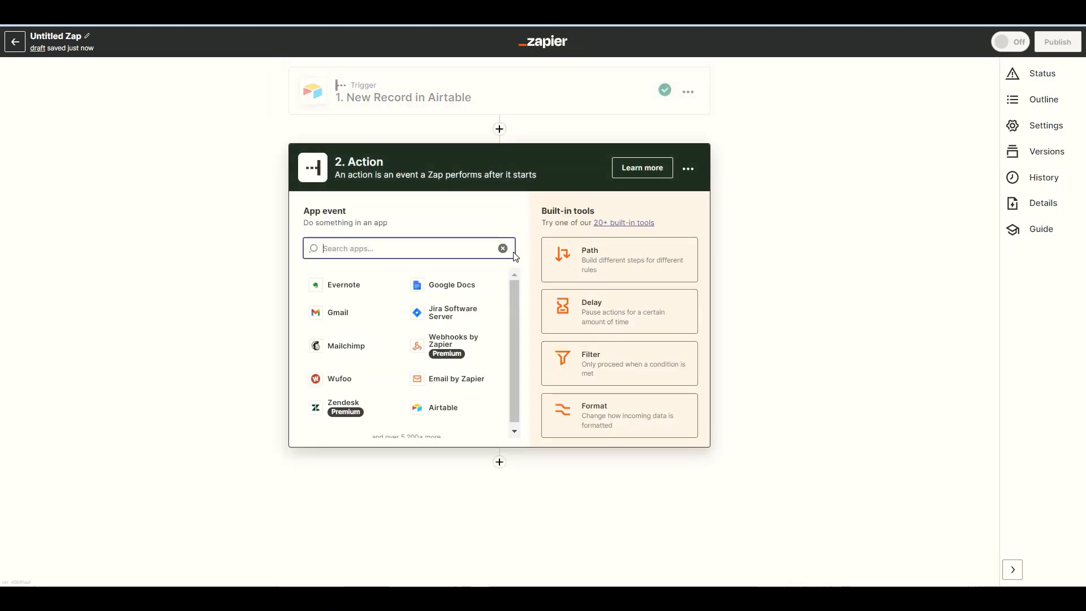
Make the second step a Code by Zapier action with the Run Javascript event
type("code")
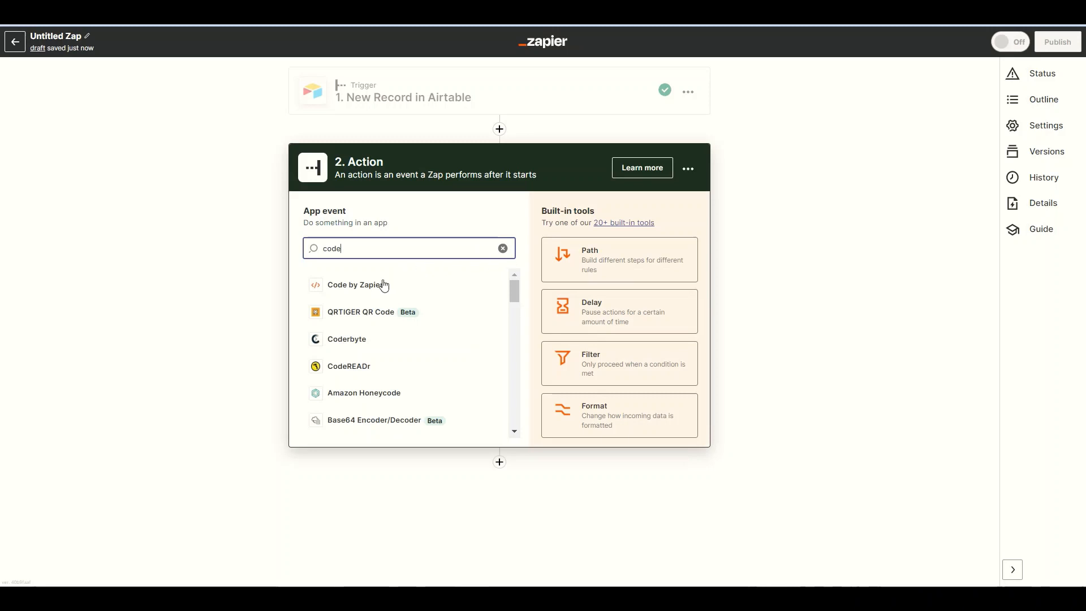
left_click(357, 286)
left_click(357, 288)
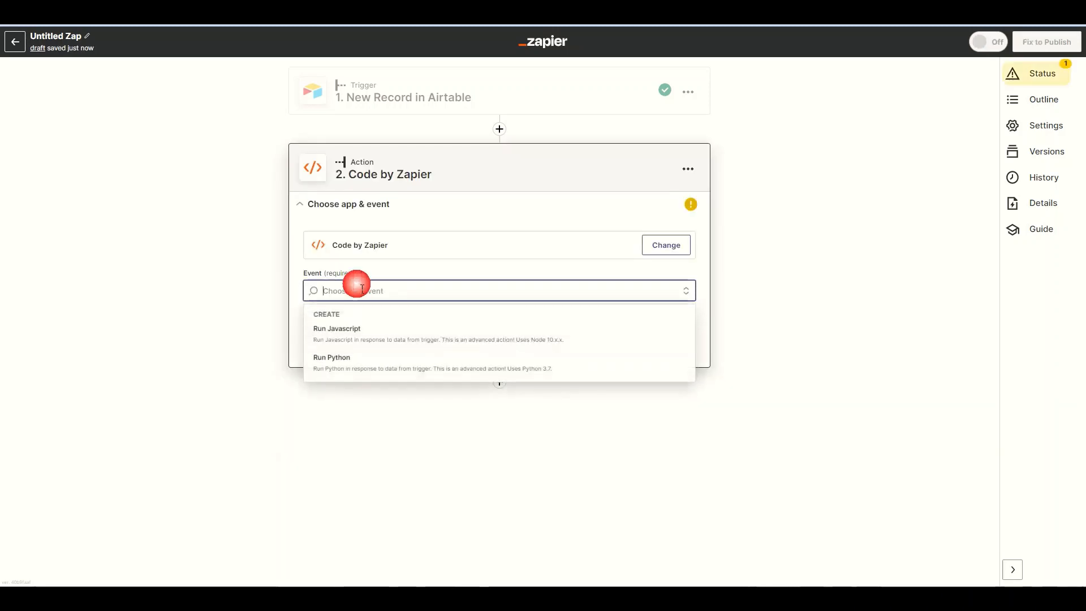
left_click(347, 330)
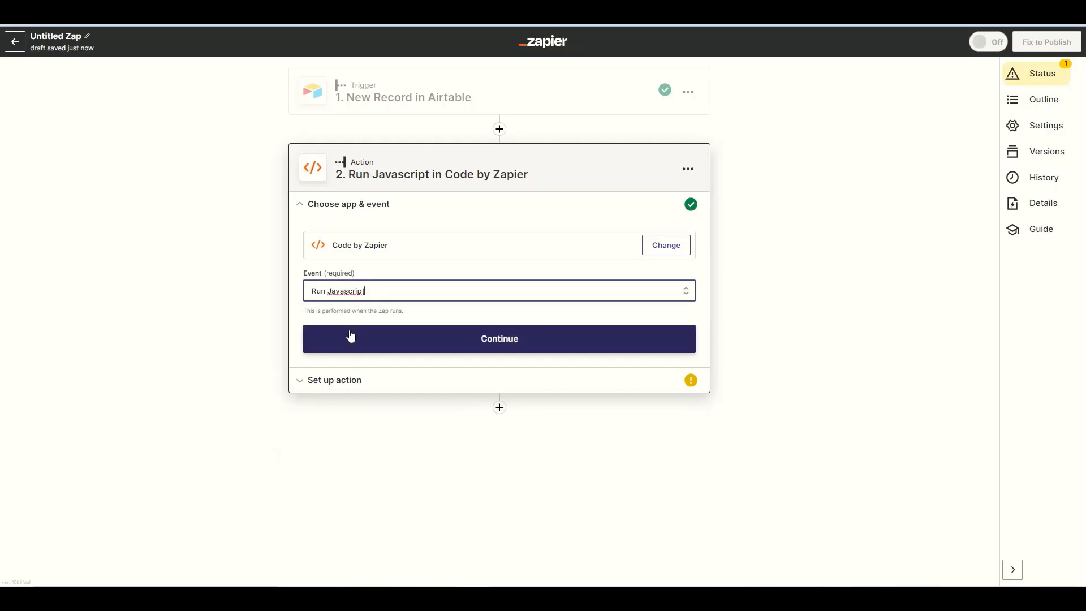
left_click(348, 338)
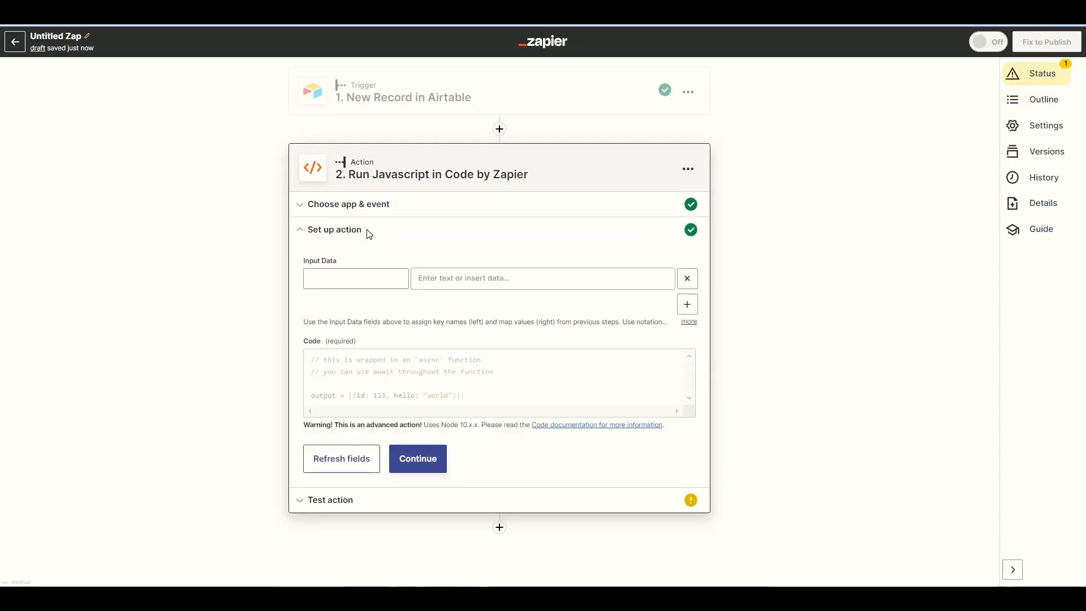
Add the input data key Invoice_Num and map it to the Airtable record's Invoice Num field
left_click(338, 283)
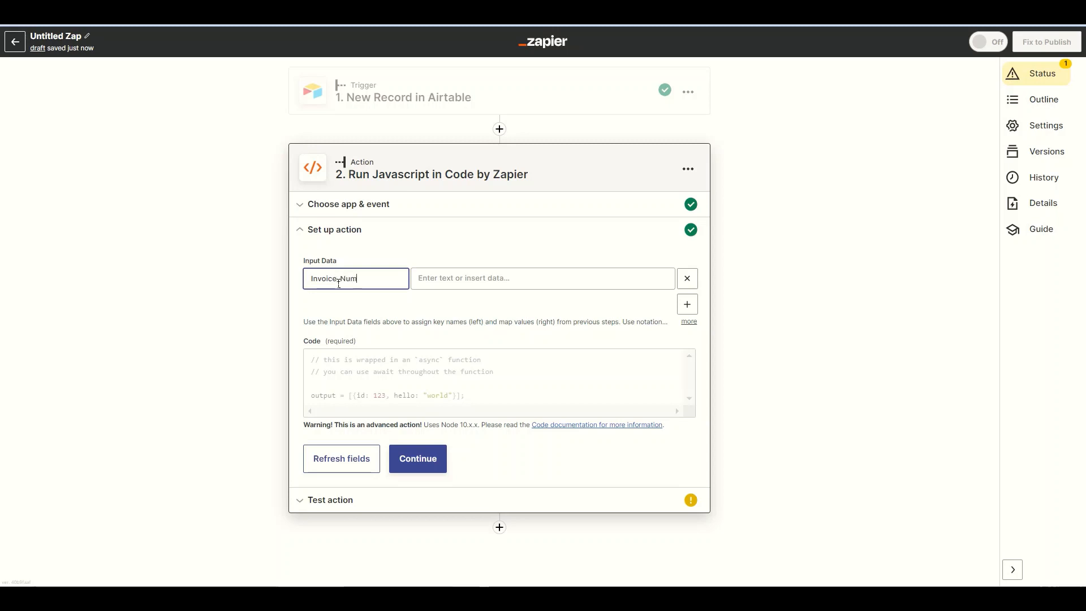
left_click(427, 281)
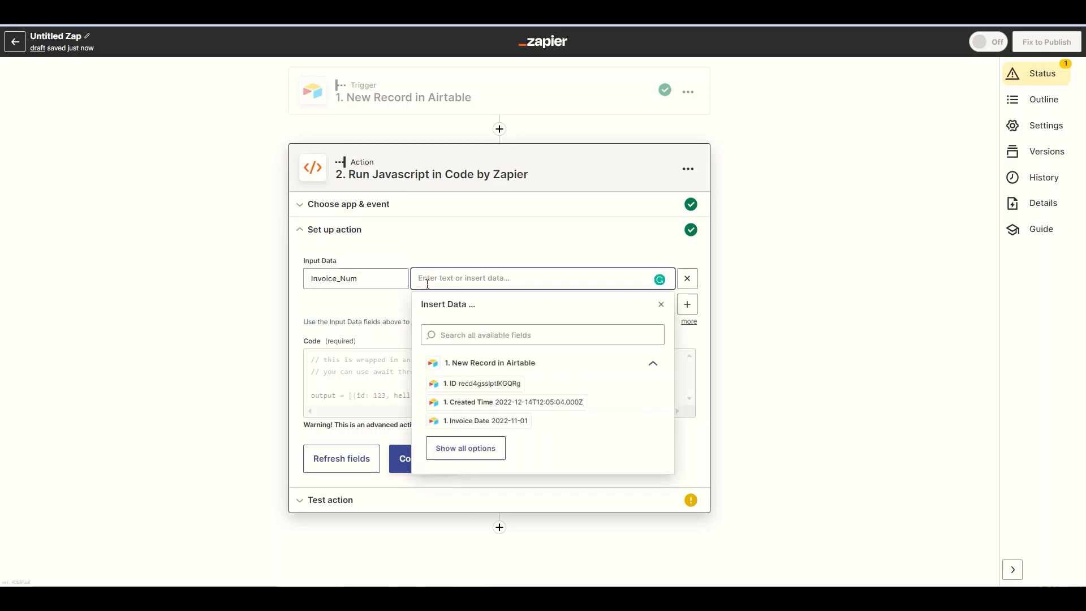
left_click(466, 448)
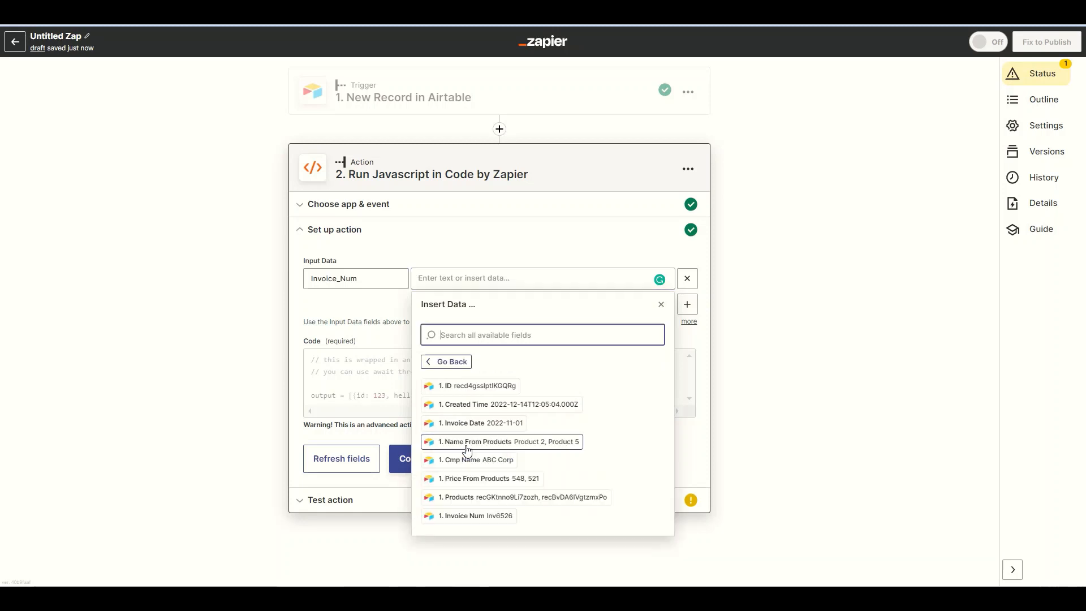
left_click(462, 516)
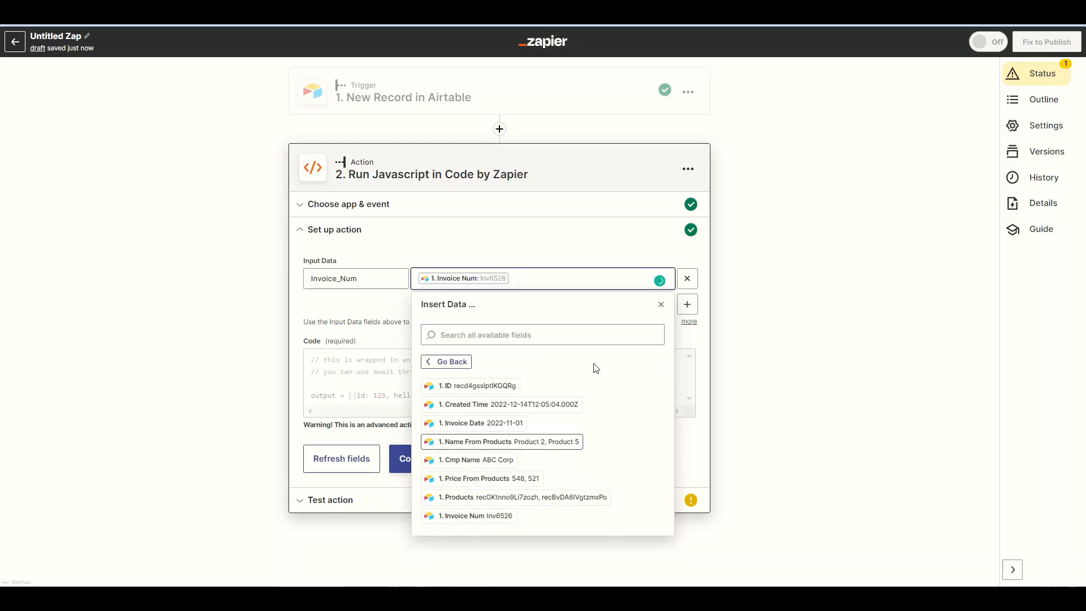
Add a second input data key Company_Name and map it to the Airtable record's Cmp Name field
left_click(688, 306)
left_click(322, 311)
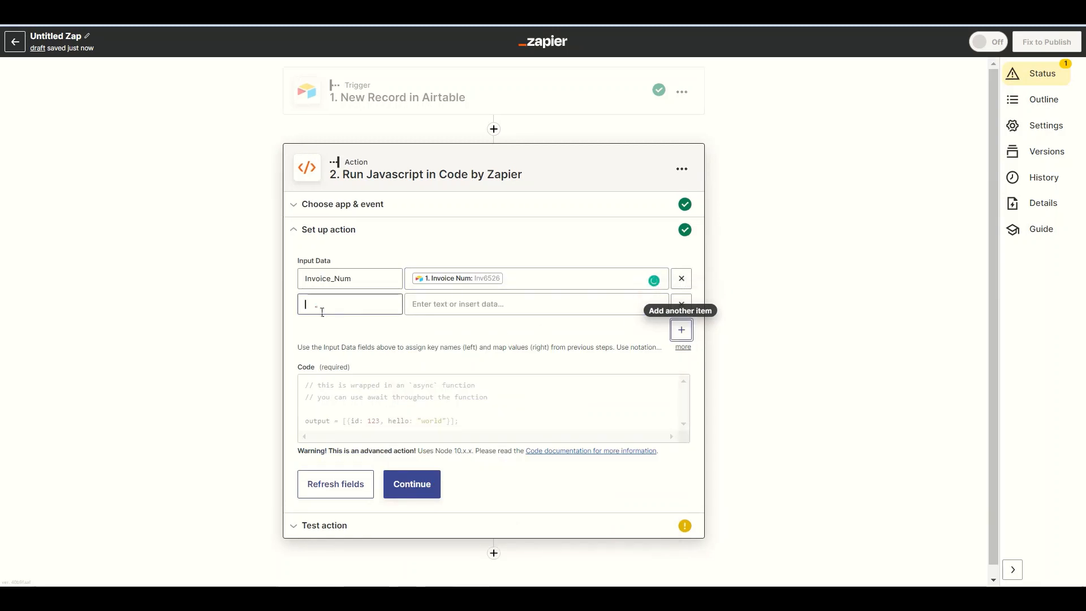
type("Company_")
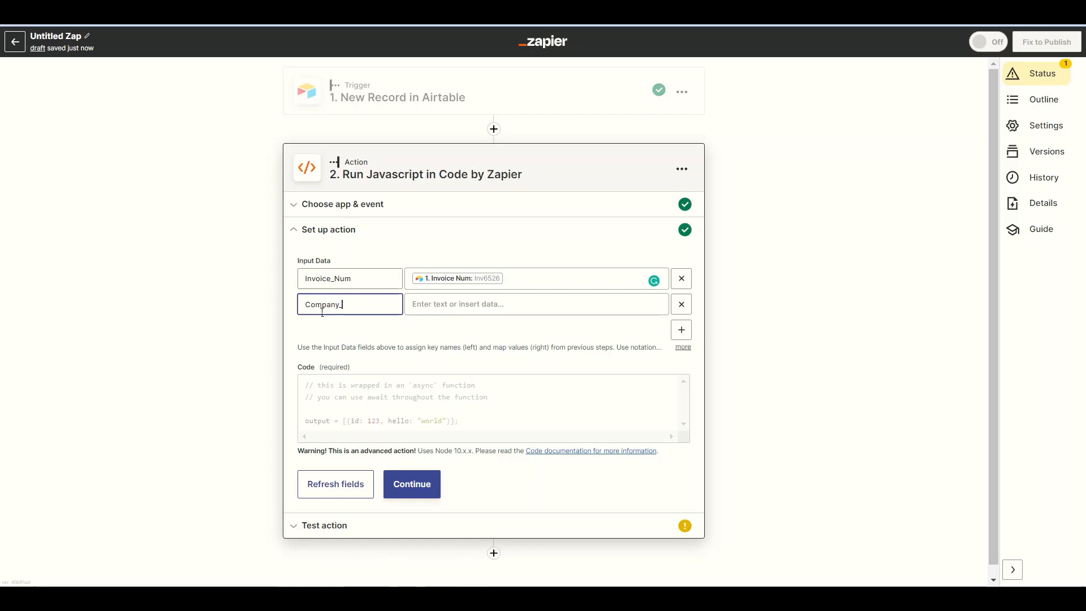
type("Name")
left_click(412, 306)
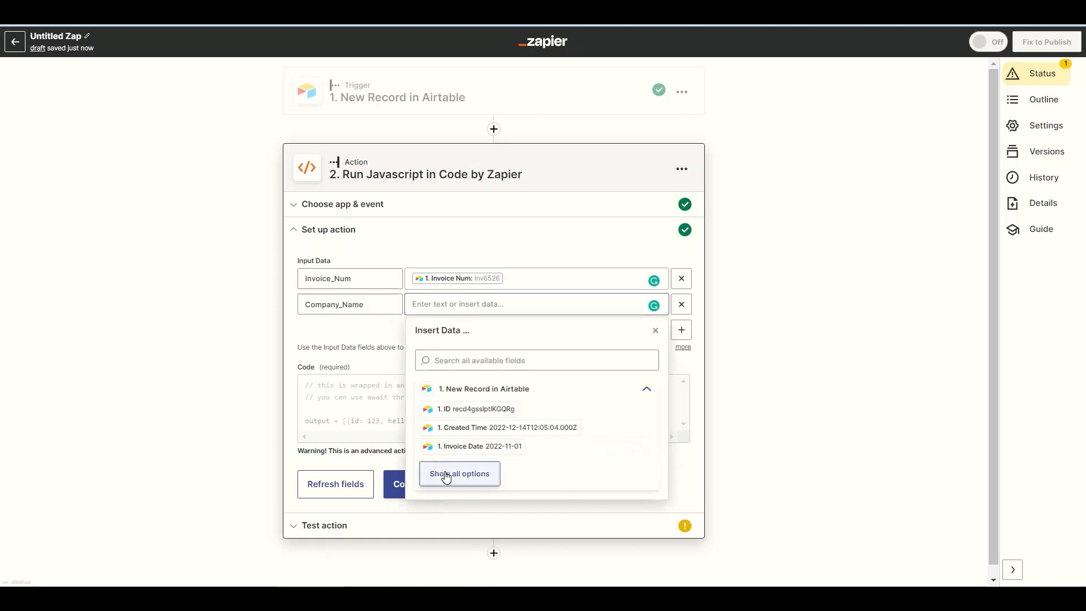
left_click(446, 476)
left_click(448, 493)
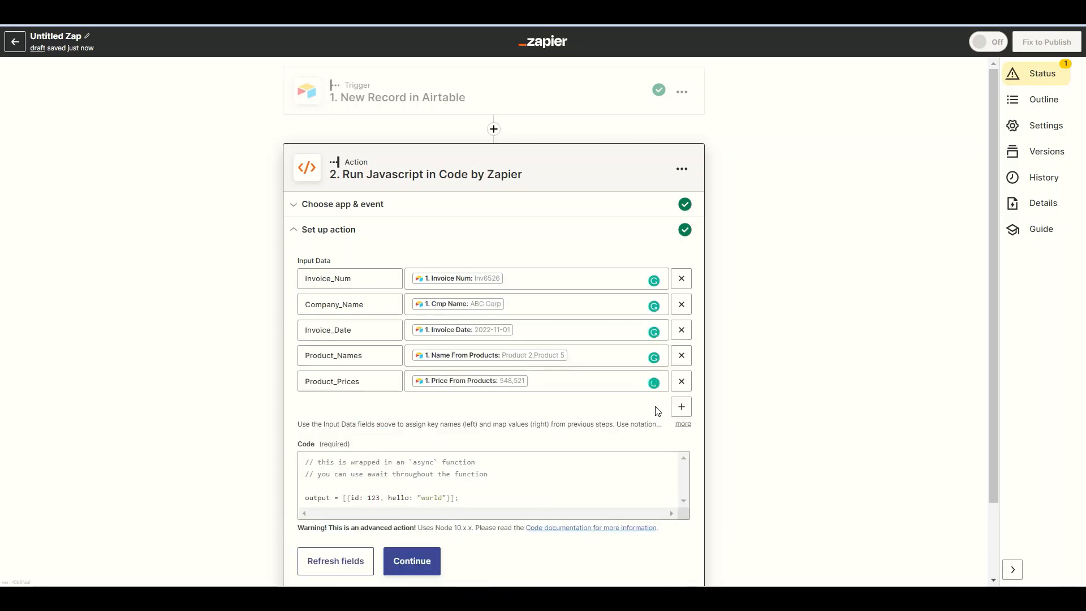
Replace the sample code with the copied script that builds the invoice object and its product items, and test the action
left_click(353, 462)
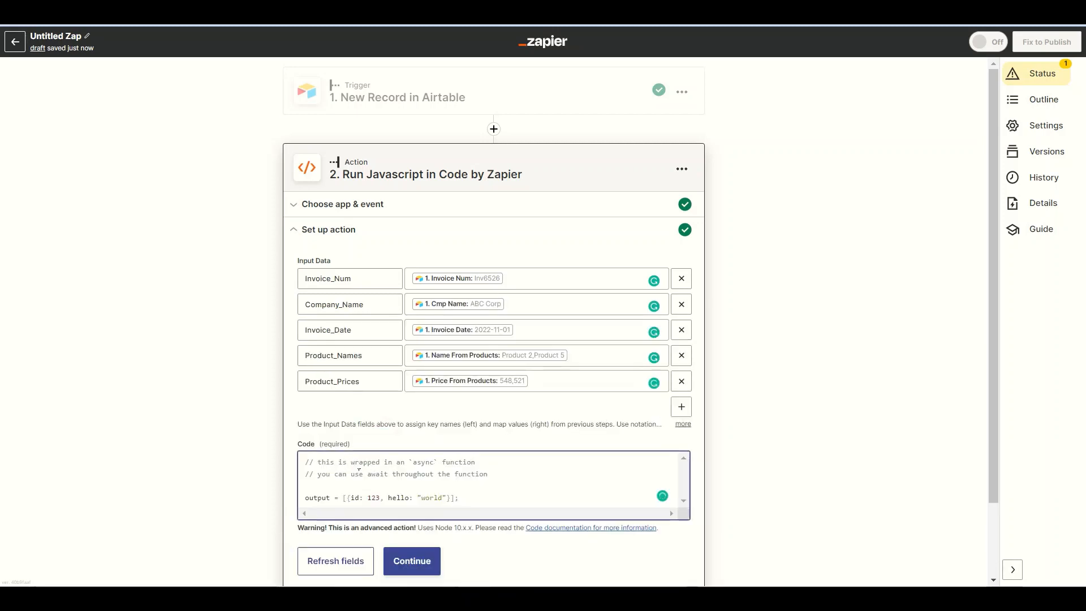
key("ctrl+a")
key("ctrl+v")
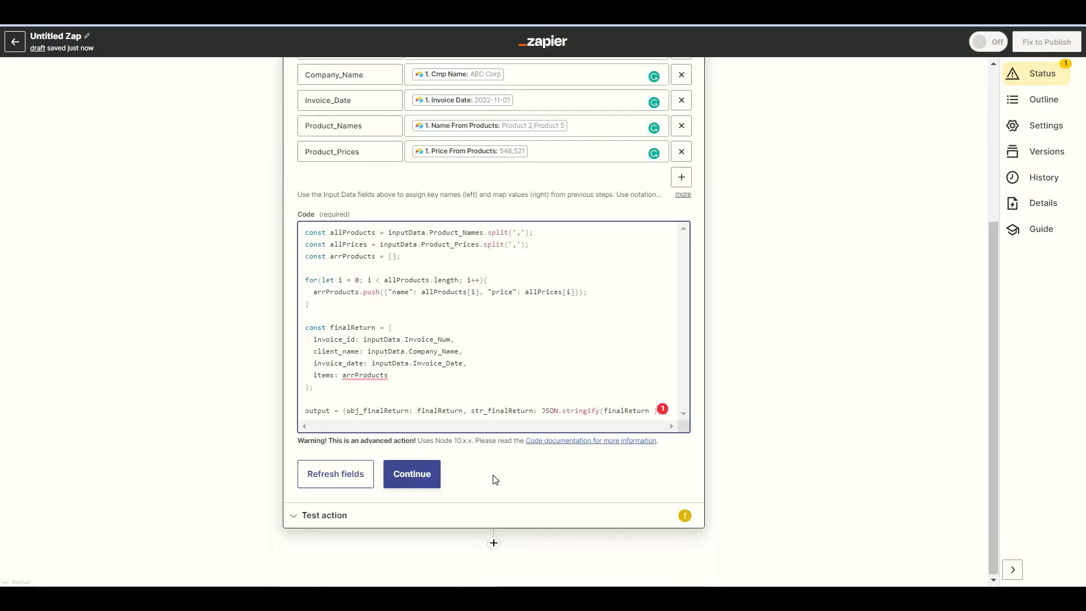
left_click(427, 475)
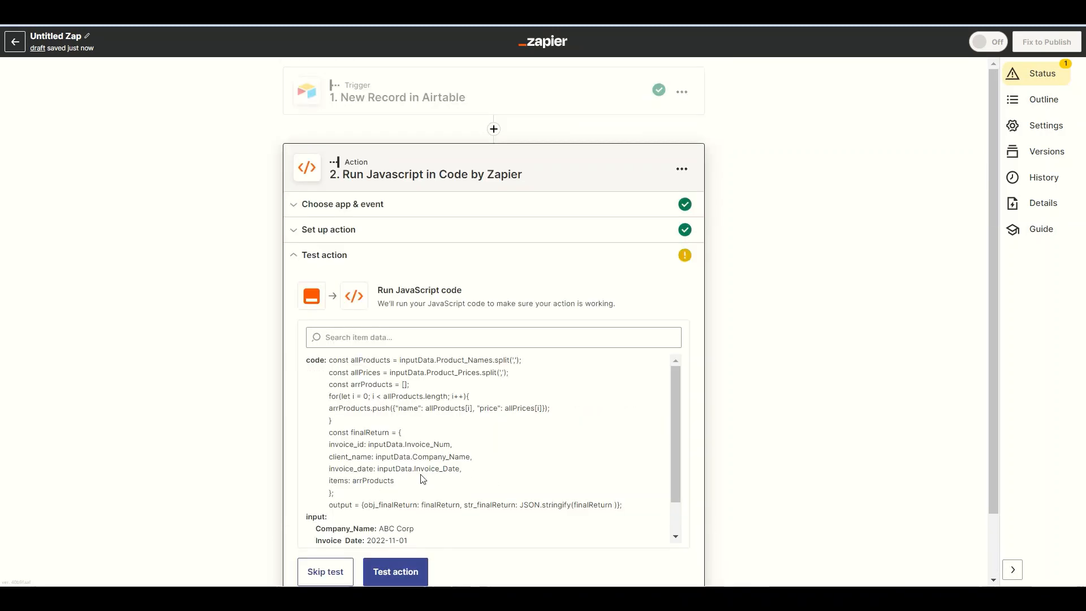
left_click(403, 573)
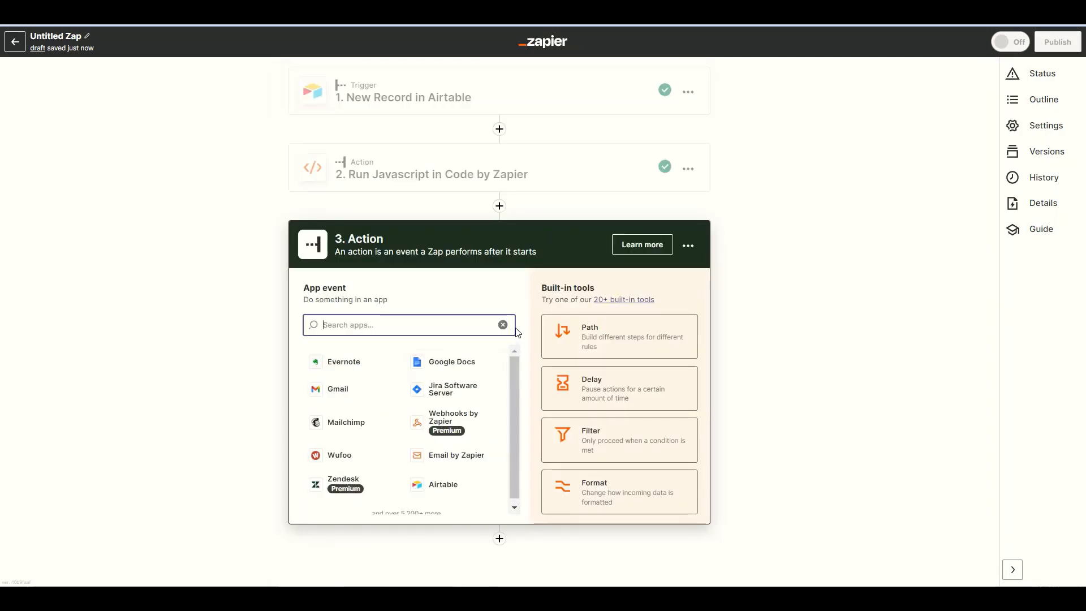
Make the third step a PDF.co action with the HTML to PDF Converter event
type("pdf")
left_click(347, 363)
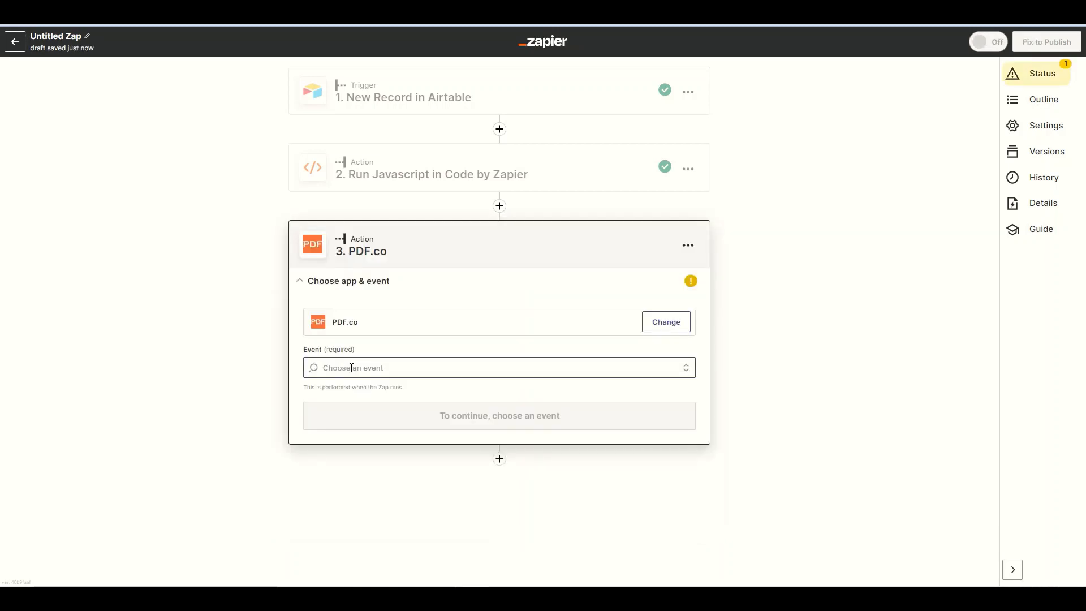
left_click(351, 369)
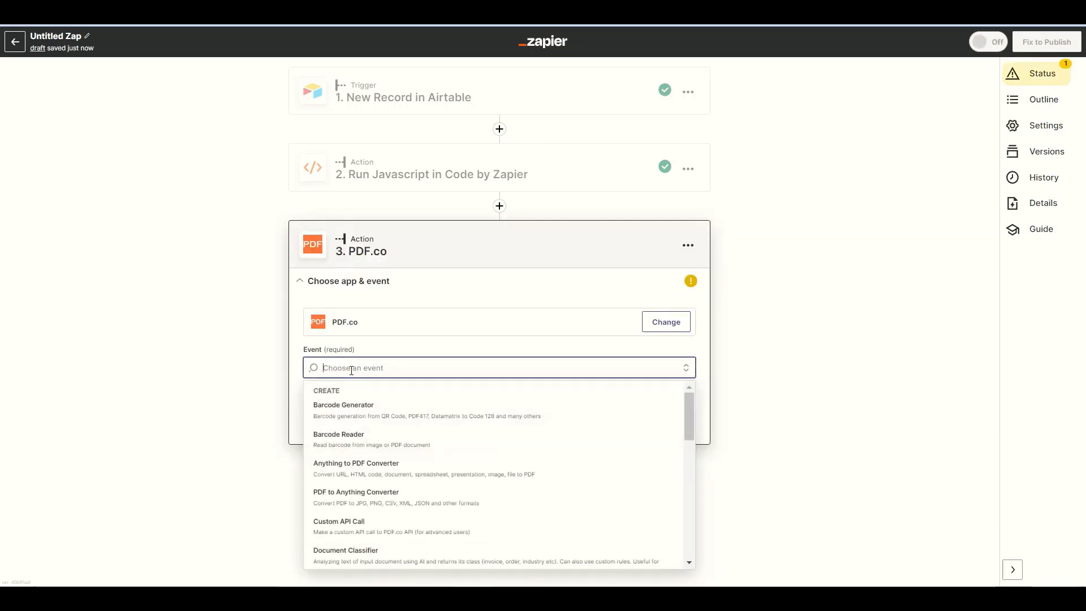
type("html")
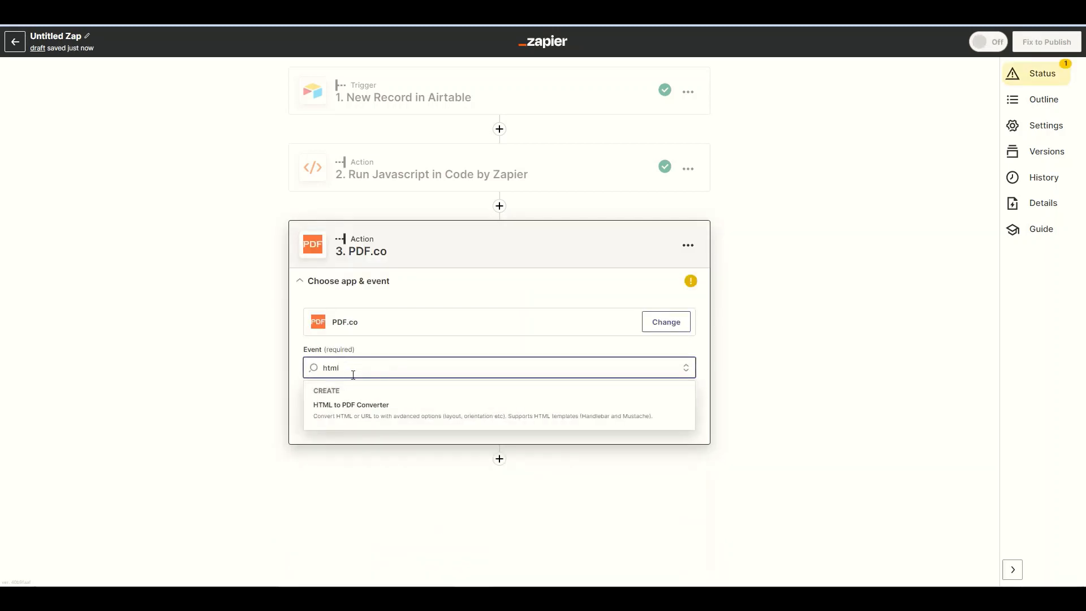
left_click(356, 407)
left_click(357, 408)
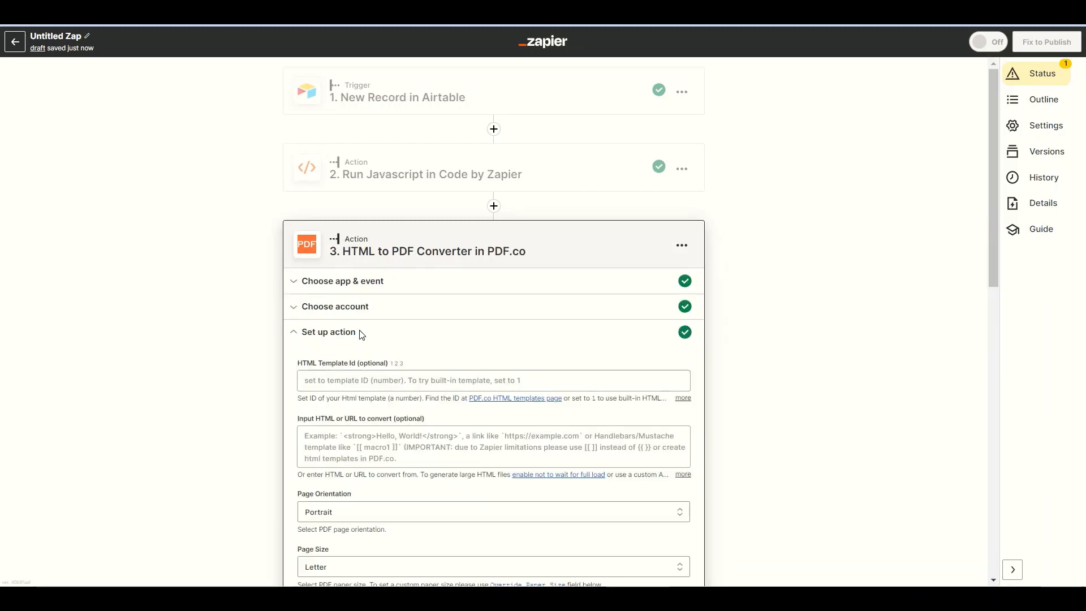
Set the HTML Template Id to 259 and map HTML Template Data to the JavaScript step's Str Final Return output
left_click(320, 382)
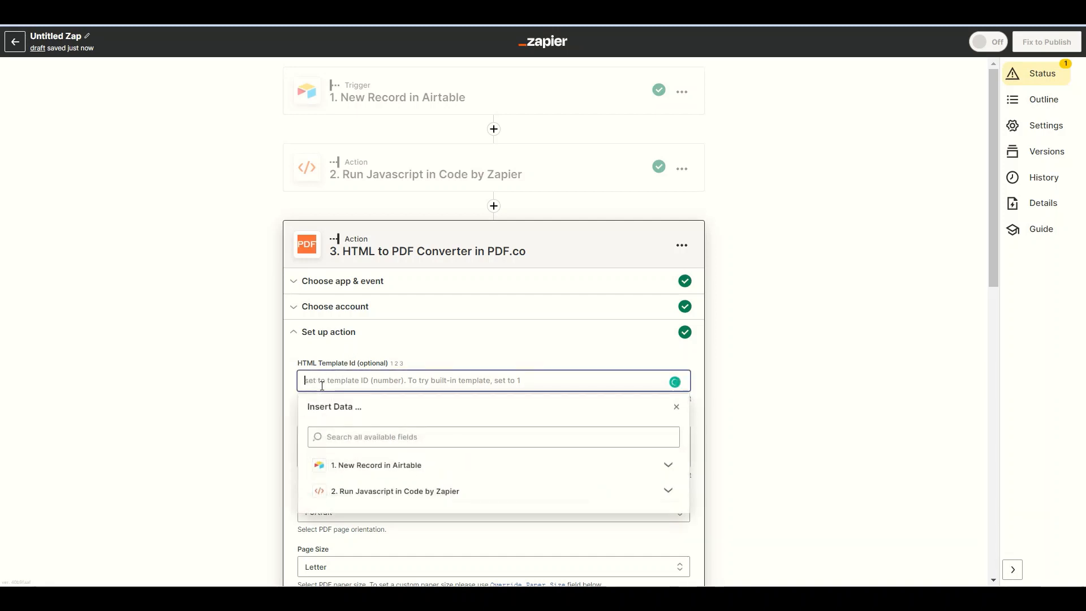
type("259")
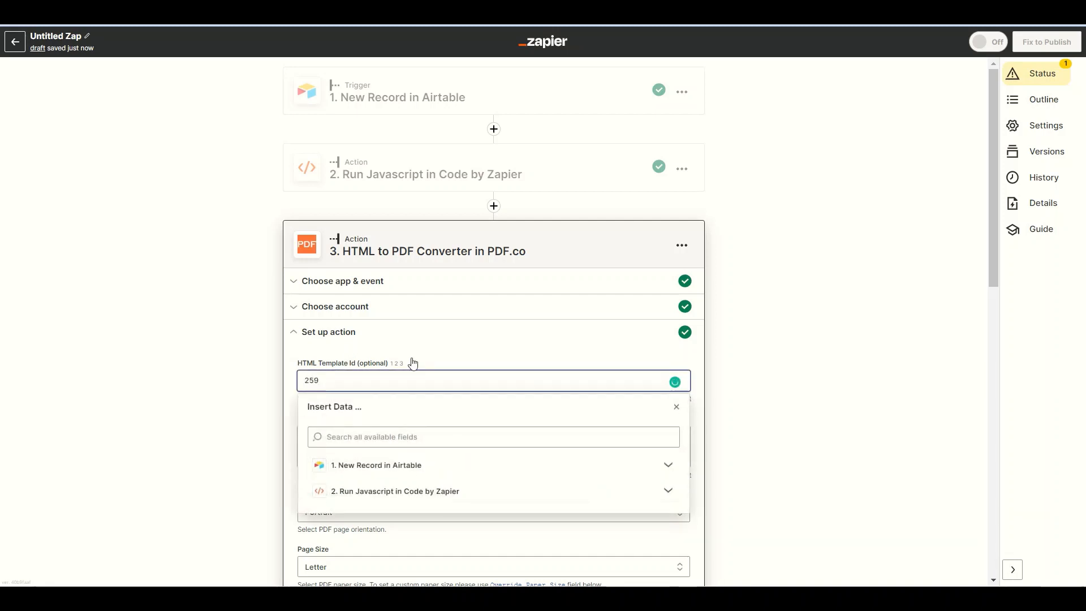
left_click_drag(995, 261, 1019, 495)
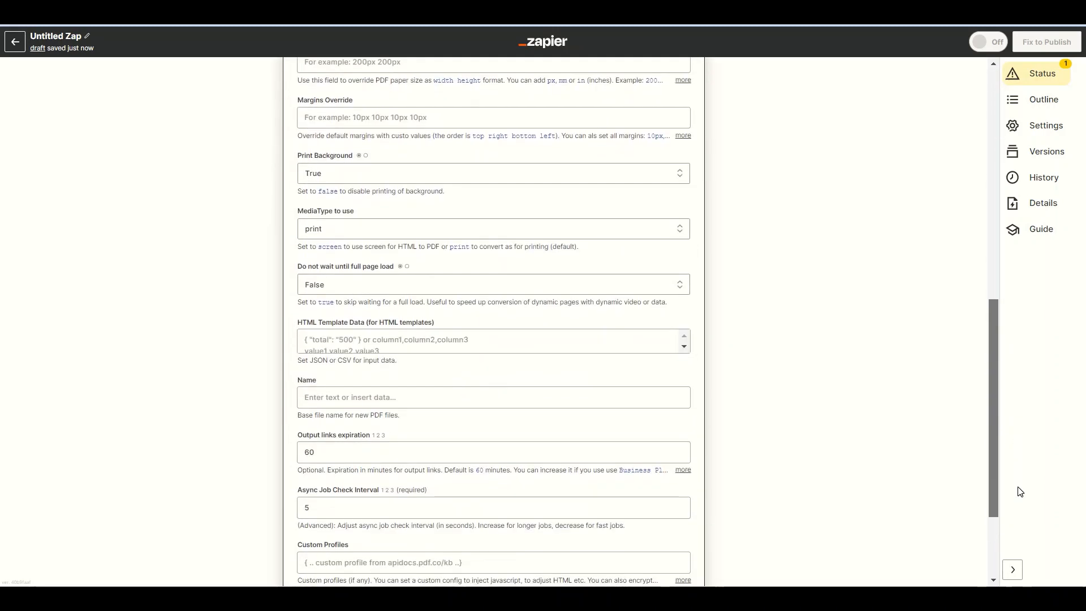
left_click(341, 343)
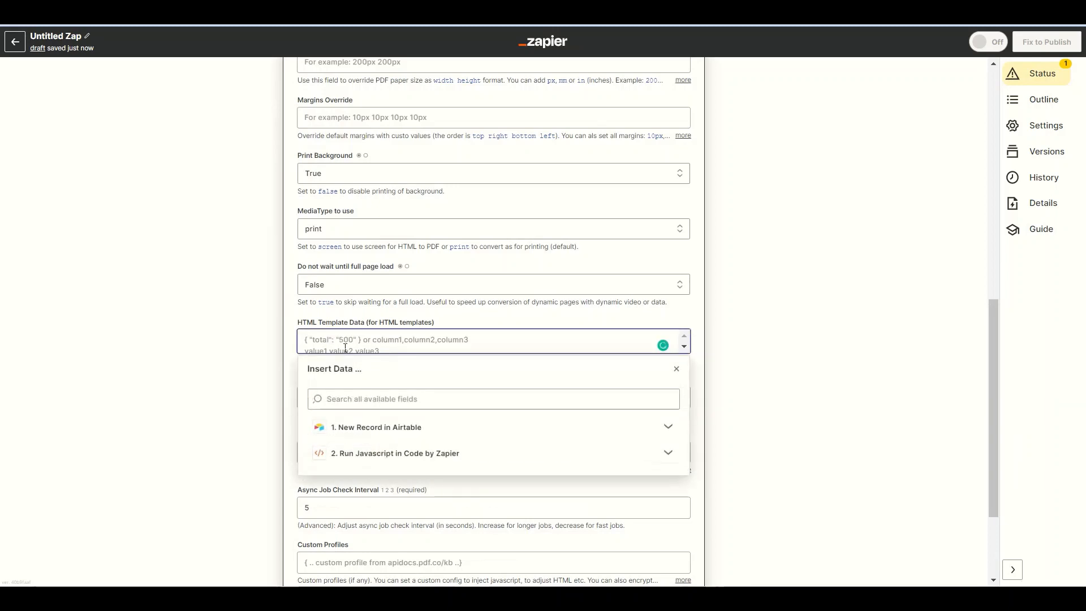
left_click(347, 454)
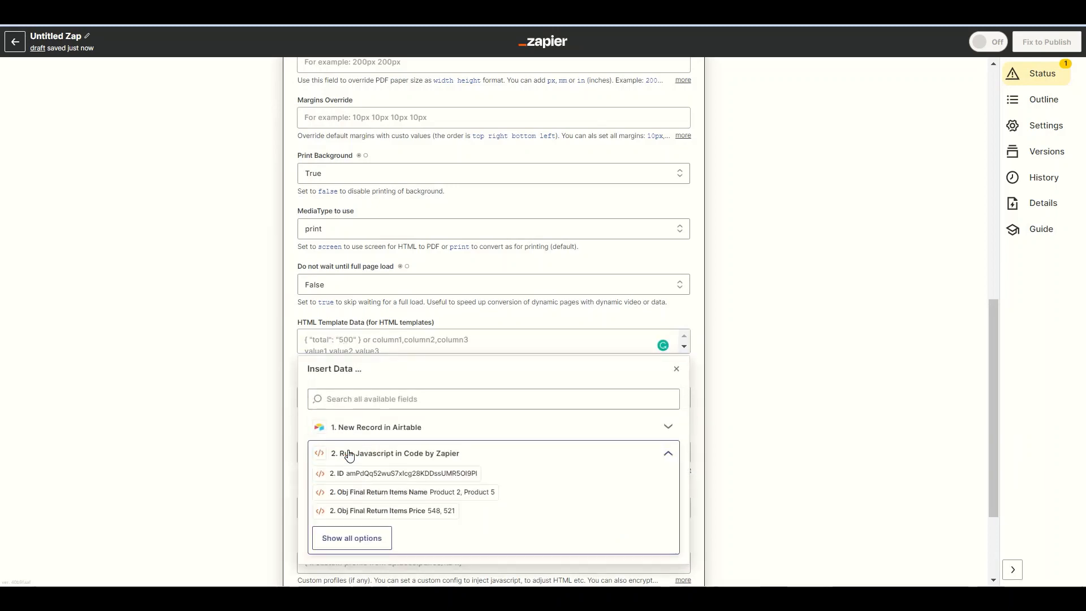
left_click(348, 538)
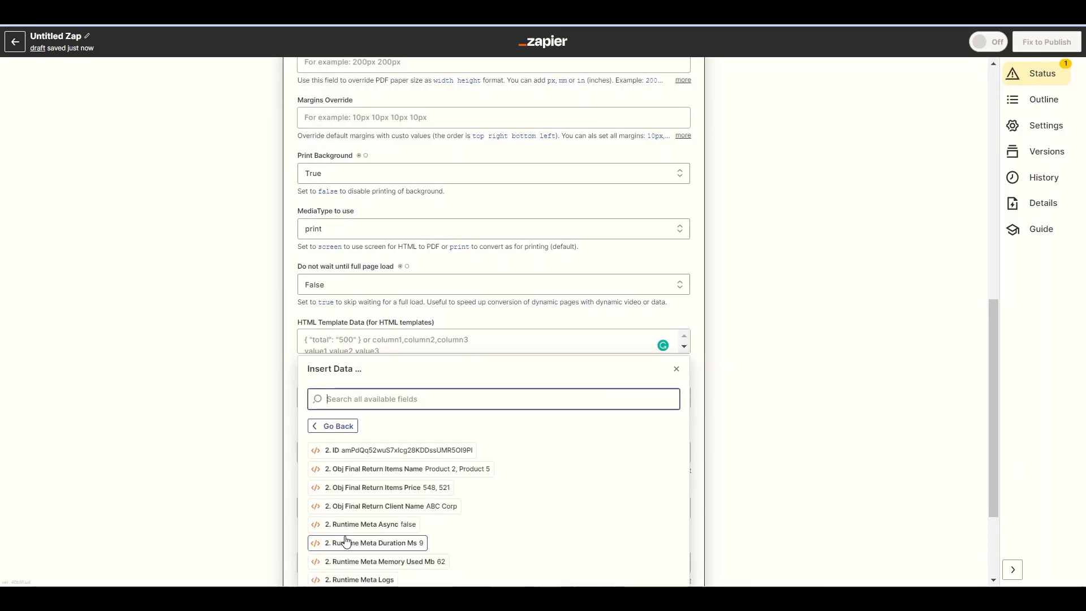
left_click_drag(990, 322, 995, 391)
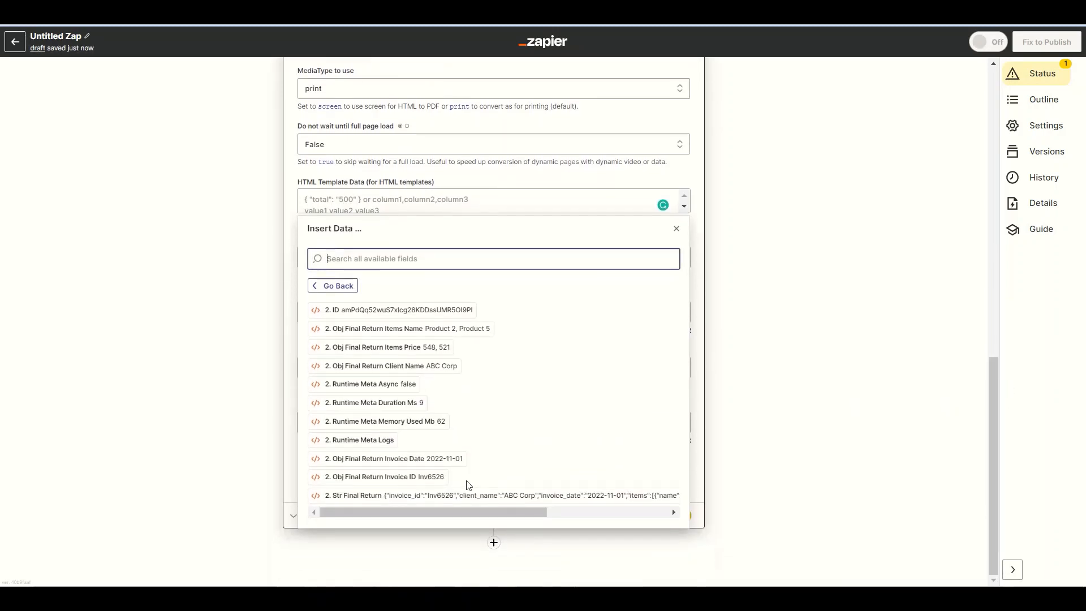
left_click(444, 495)
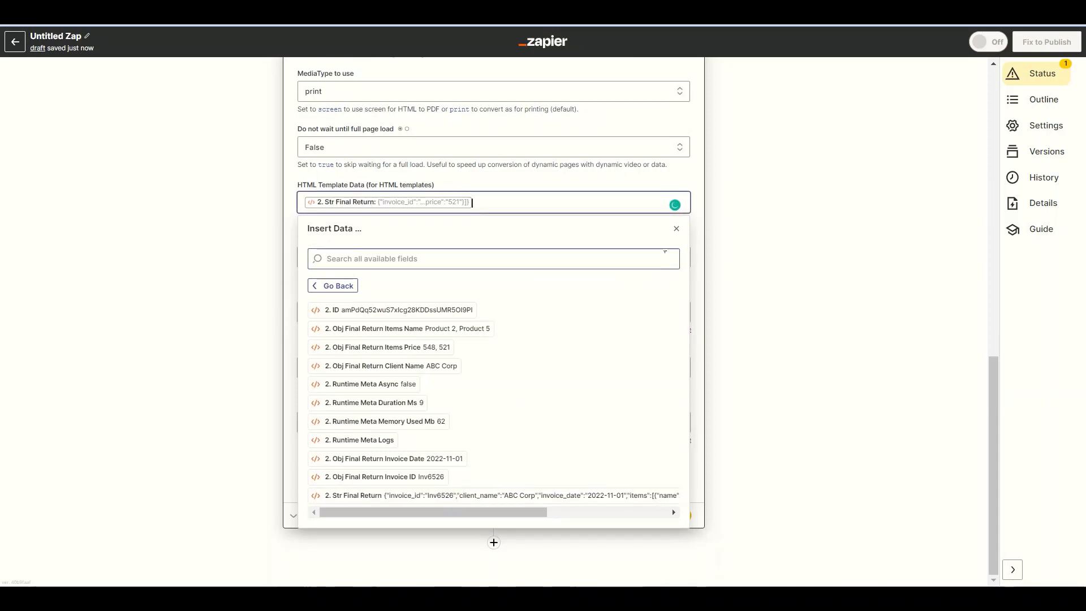
left_click(678, 229)
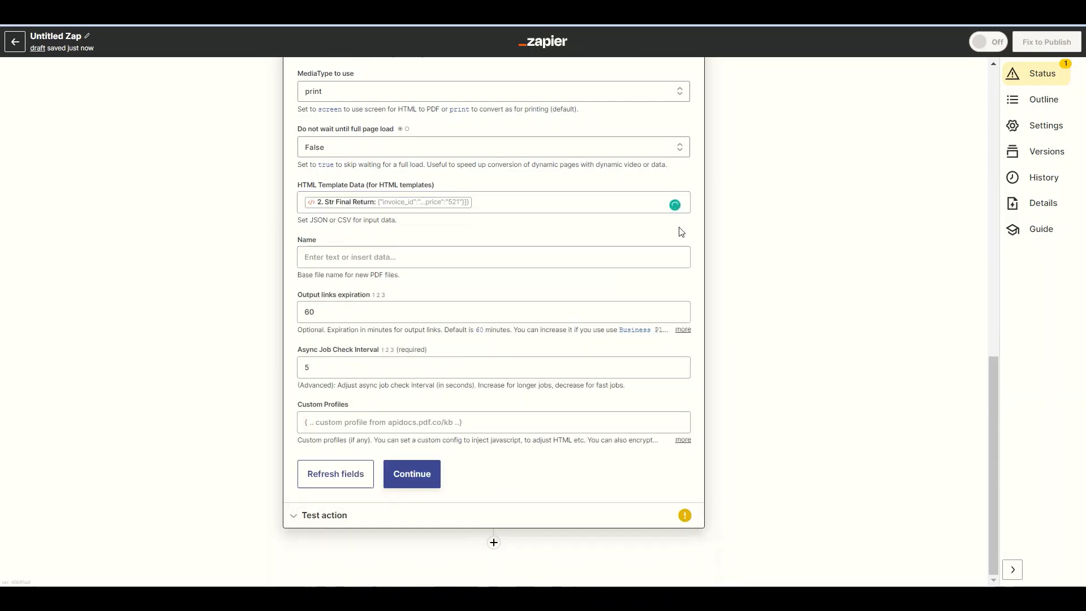
Continue to the test stage, test the HTML to PDF action, and select the generated PDF's URL in the response
left_click(413, 479)
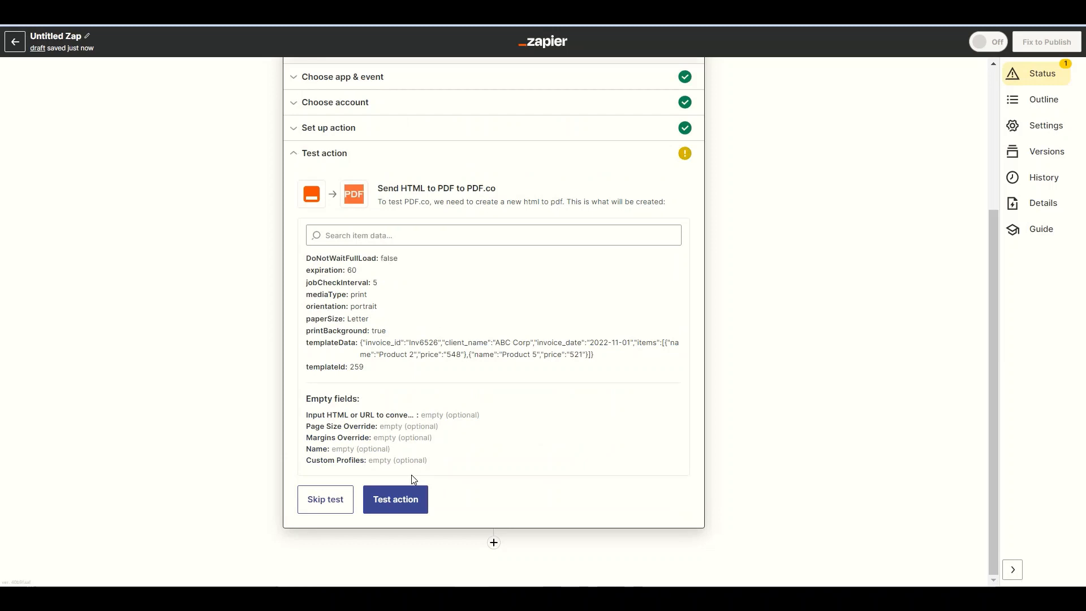
left_click(407, 501)
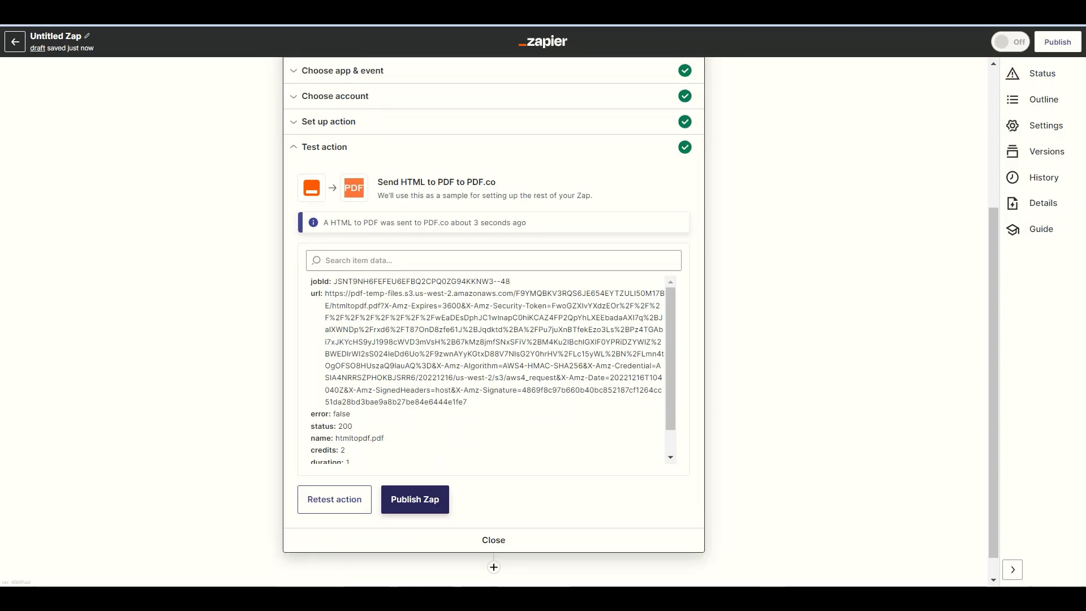
triple_click(466, 317)
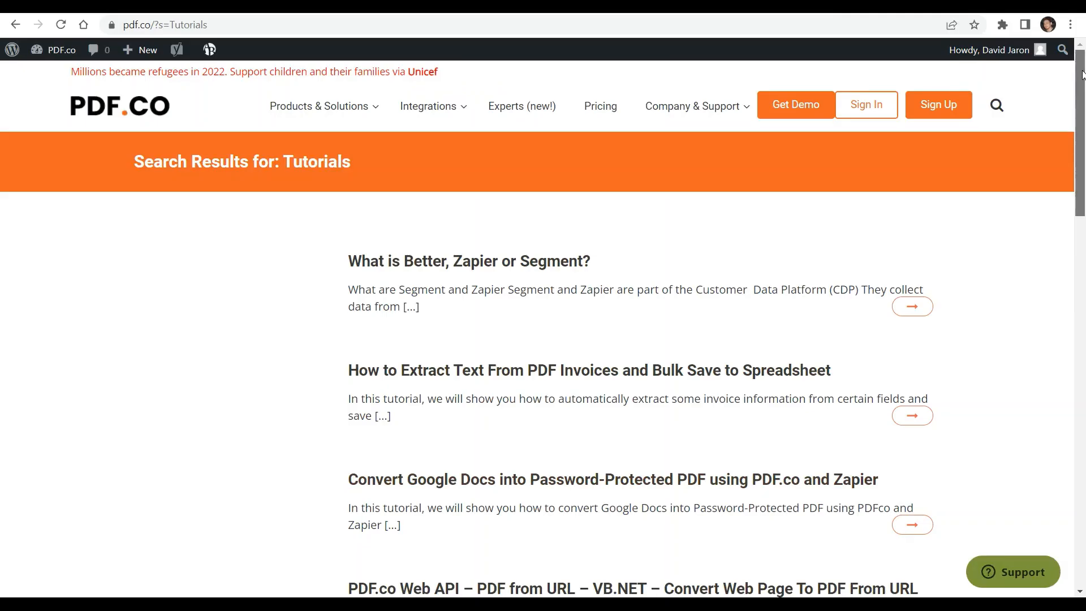
left_click_drag(1081, 75, 1082, 224)
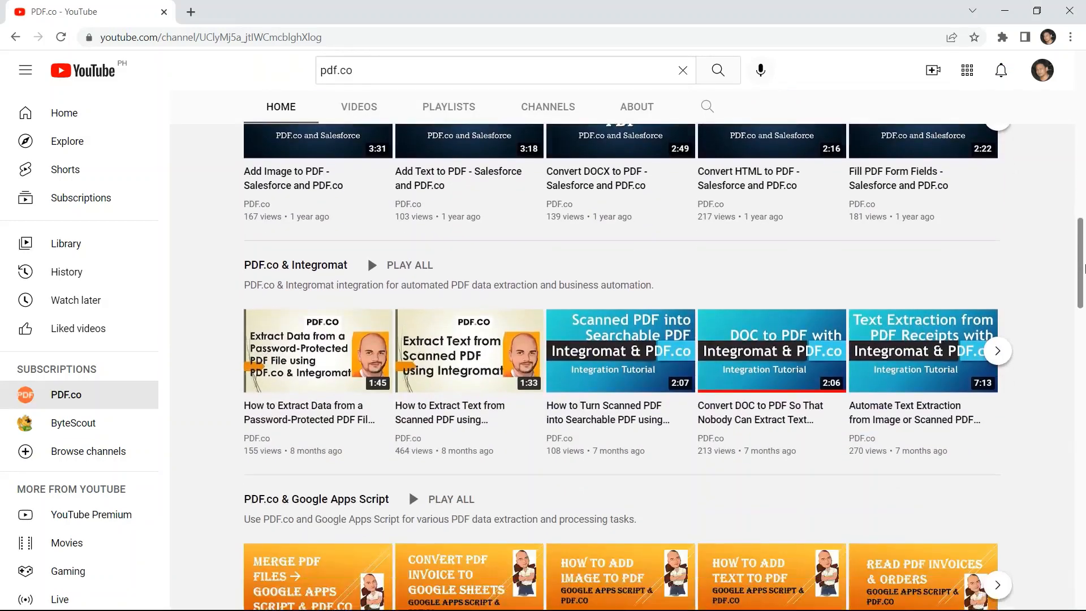
scroll(1081, 268, "down", 4)
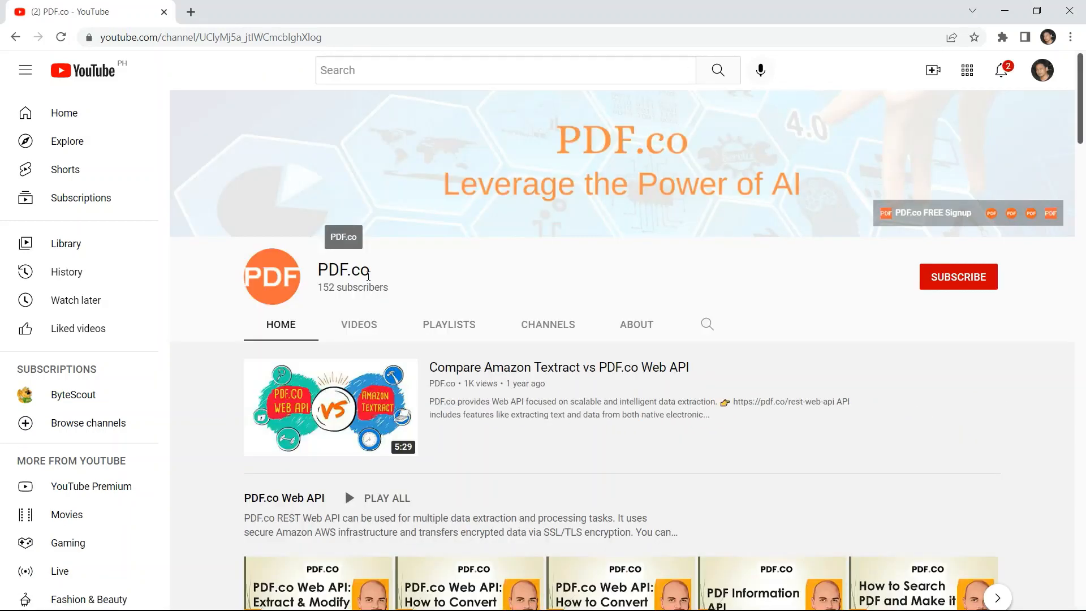
Subscribe to the PDF.co channel on YouTube and set its notifications to All
left_click(970, 278)
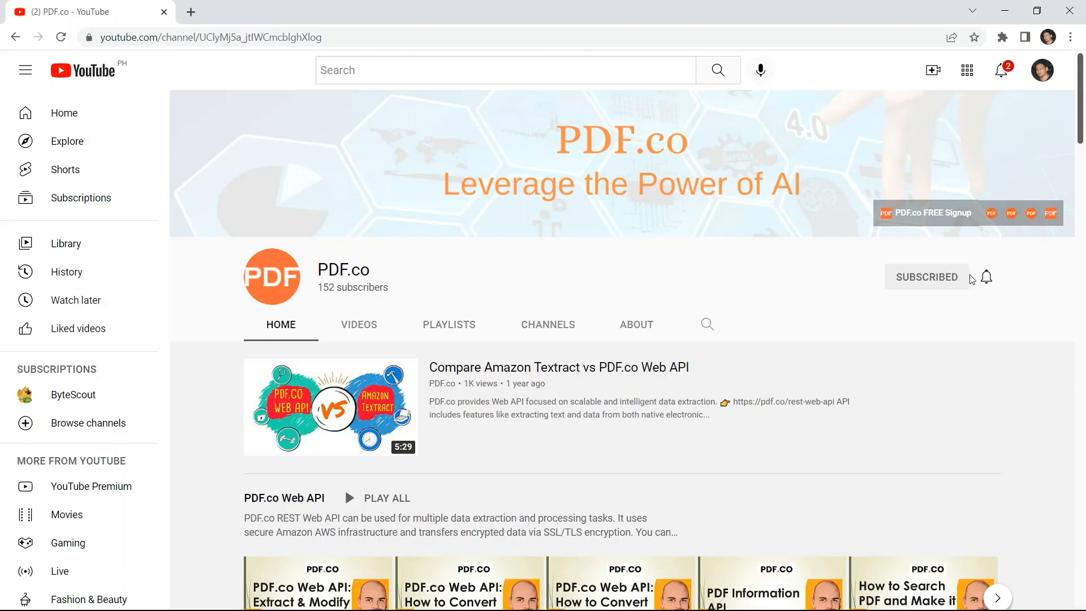
left_click(986, 277)
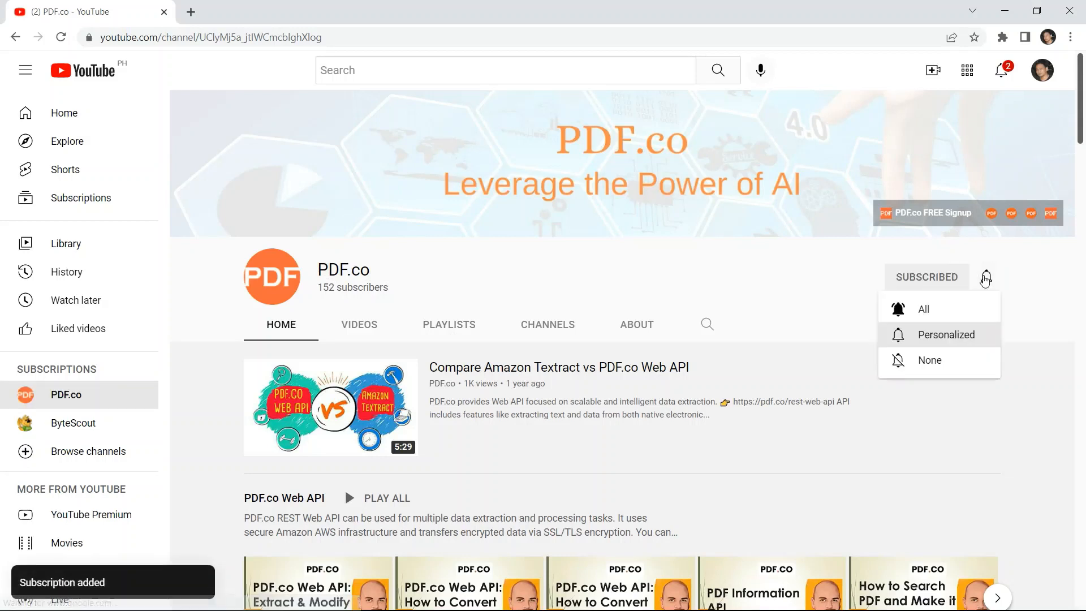
left_click(930, 310)
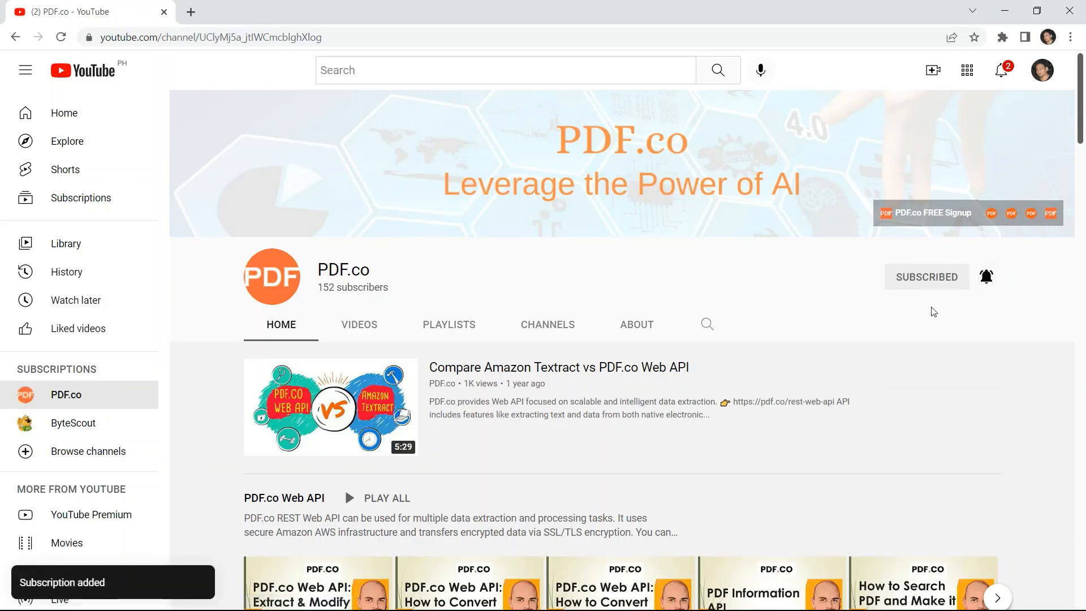